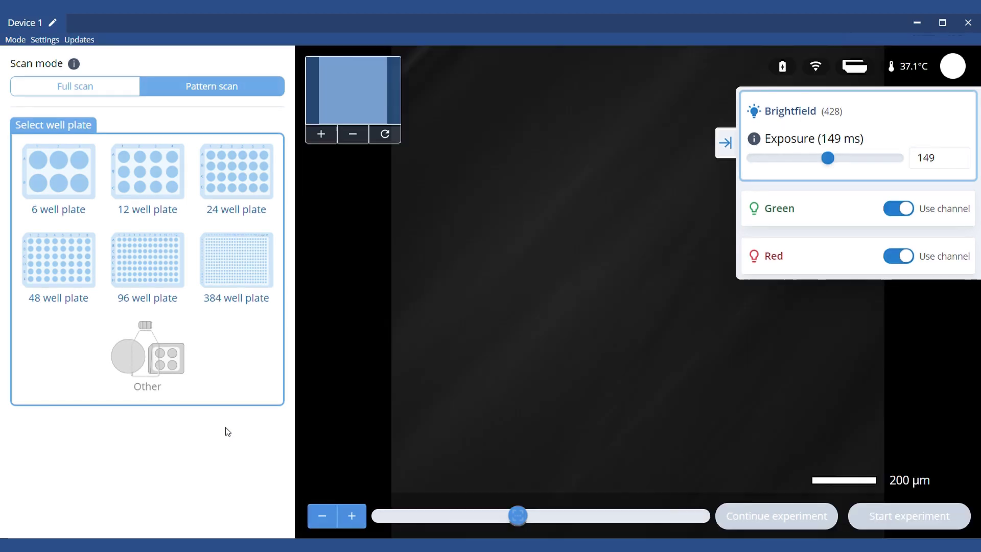
Choose the 24-well plate and keep Pattern scan after briefly trying Full scan
click(242, 176)
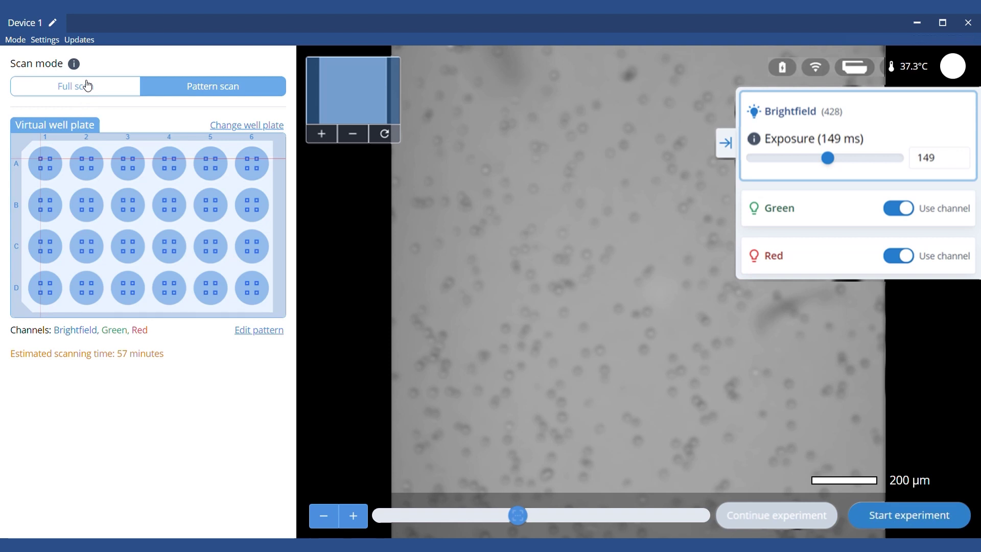
click(86, 85)
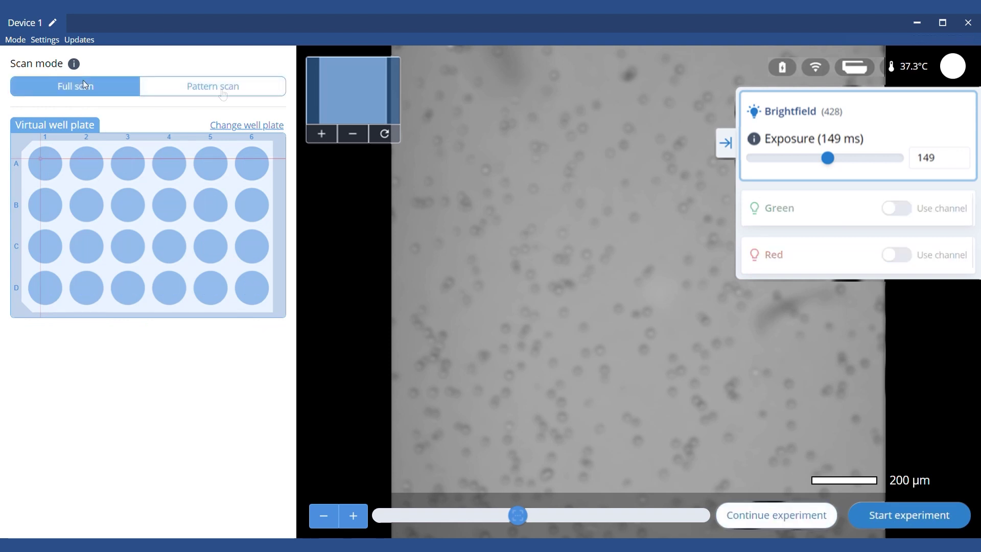
click(222, 92)
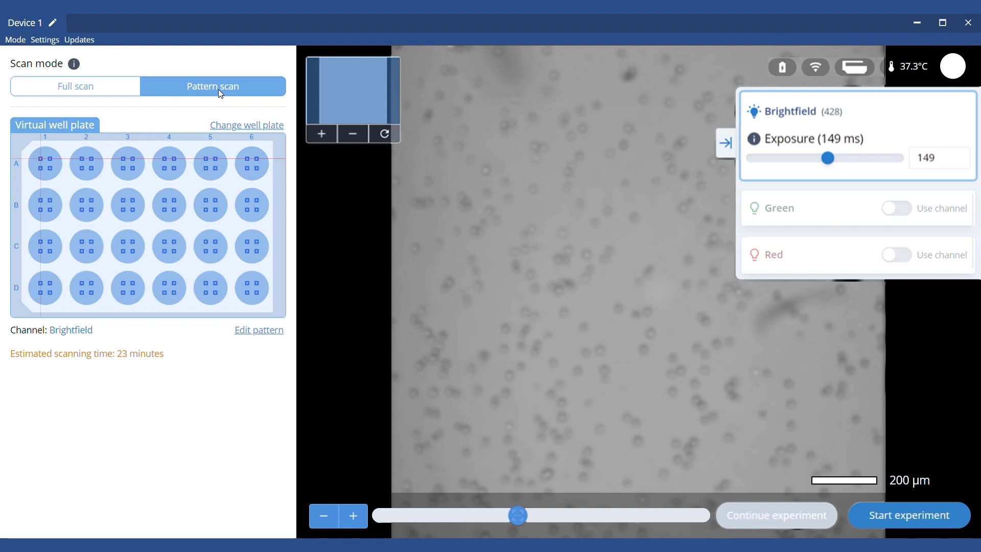
Clear the scan pattern, reselect wells A1–D6 with four snapshots each, and apply
click(261, 331)
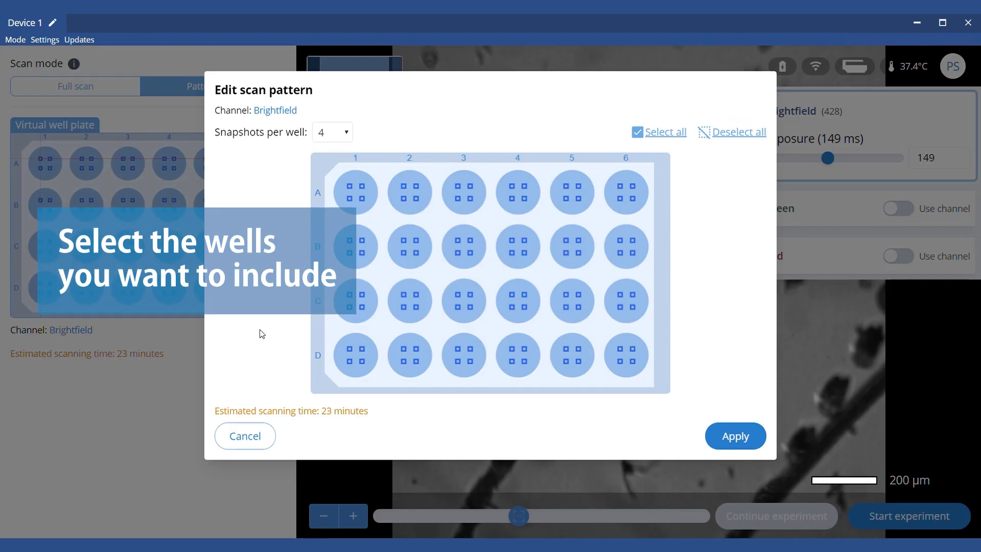
click(345, 134)
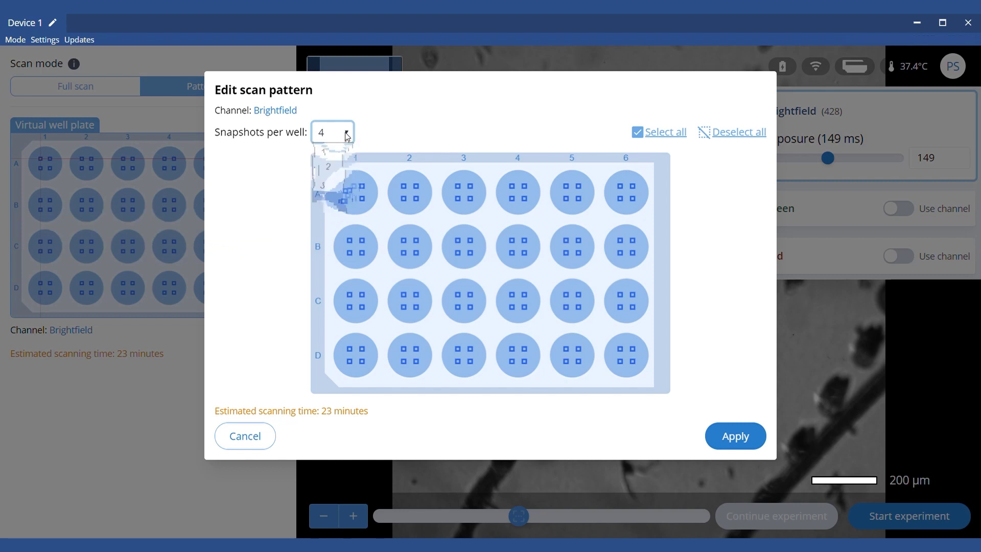
click(741, 134)
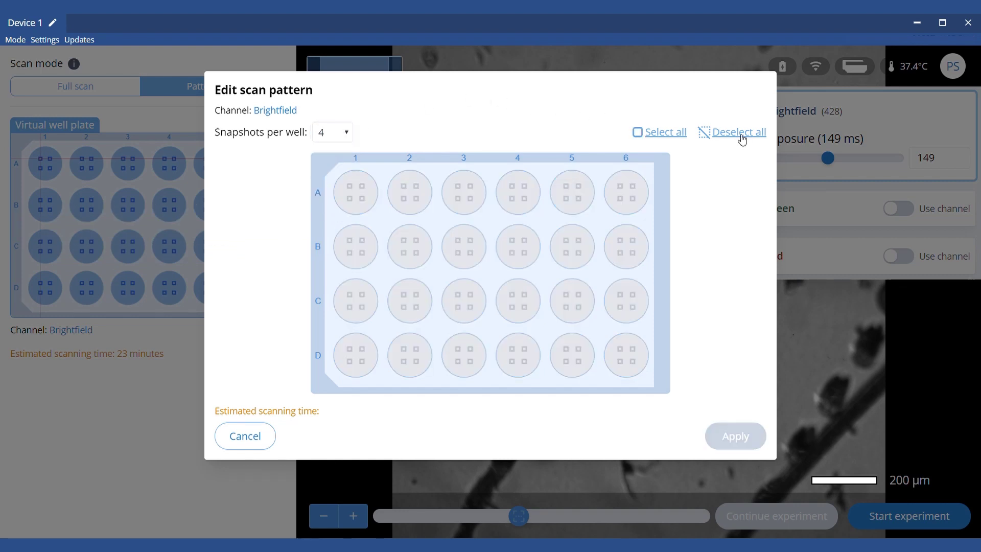
drag(335, 175, 653, 383)
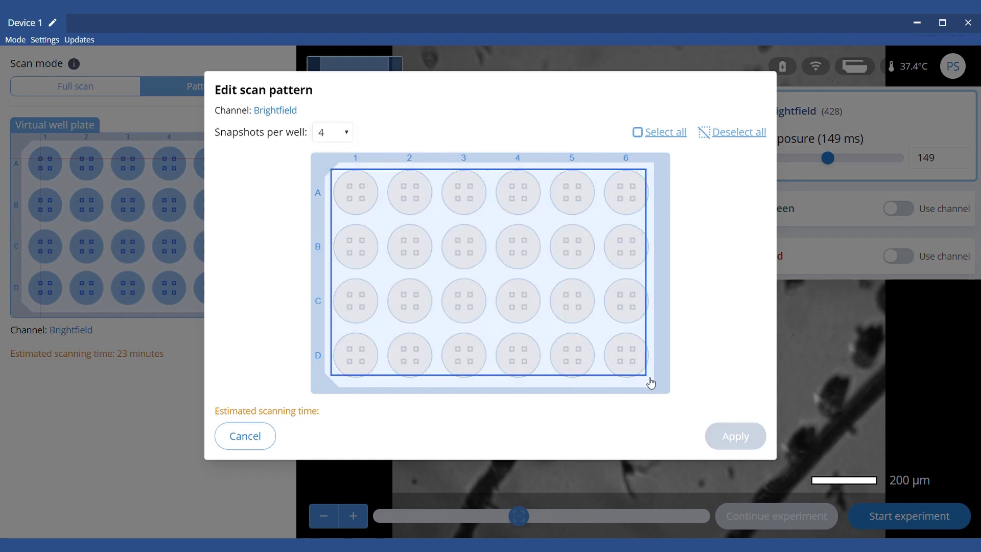
click(735, 436)
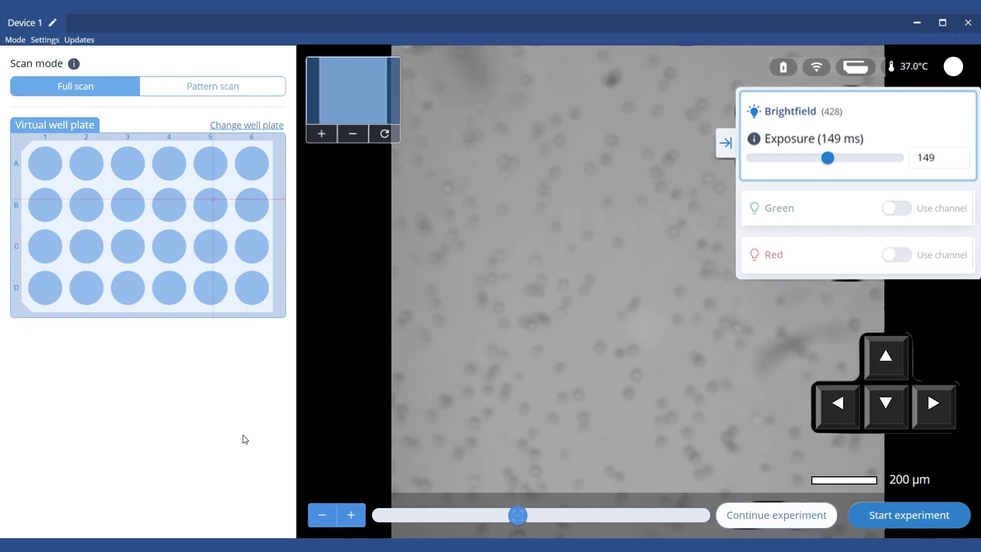
Move the camera down and set brightfield focus to about 539 for sharp cells
key(Down)
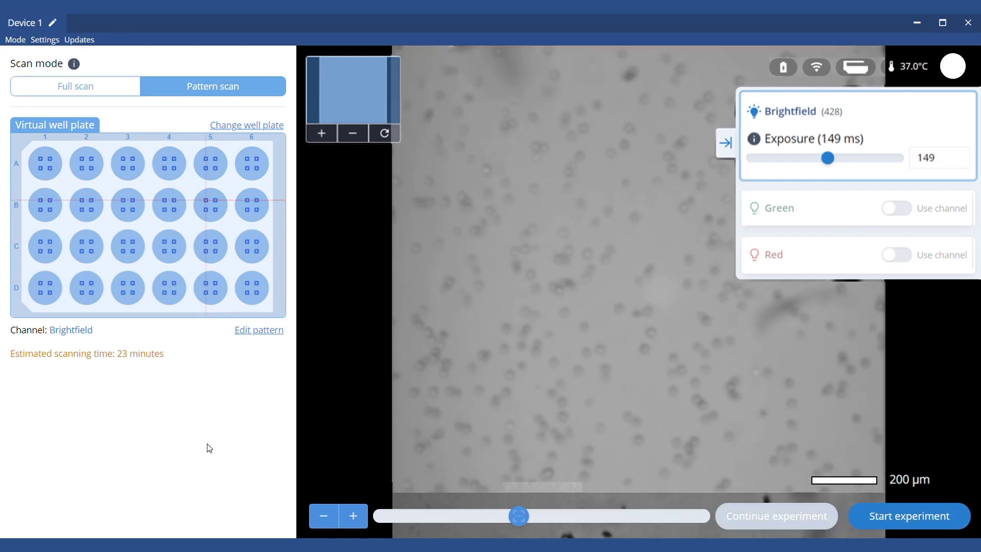
drag(526, 520, 552, 520)
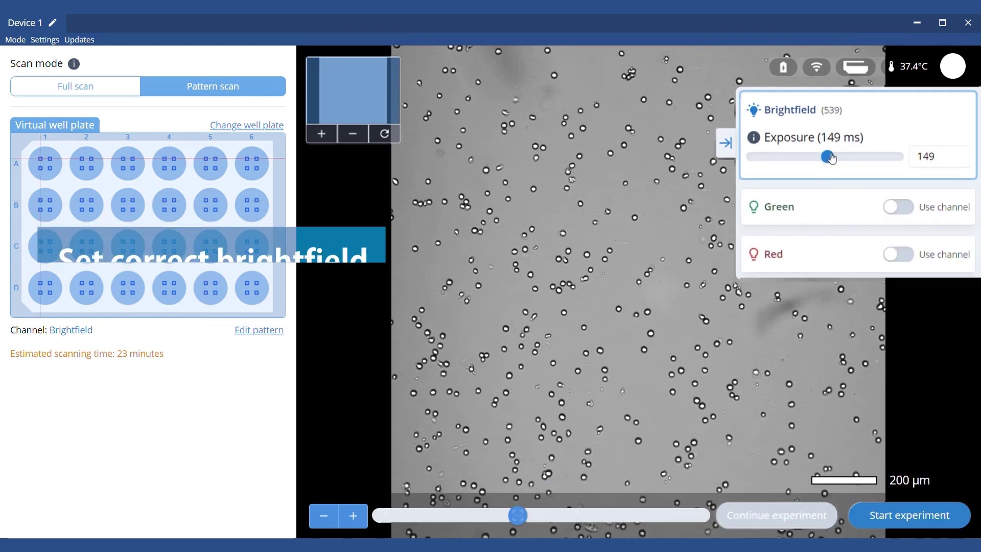
Lengthen brightfield exposure, set green exposure with intensity 100 and gain 26, then start experiment setup
drag(827, 157, 860, 157)
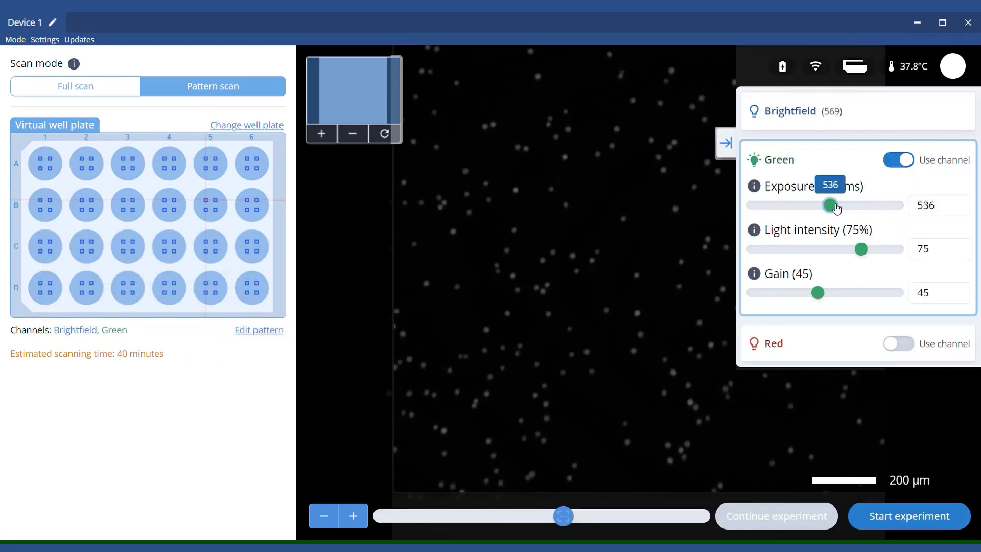
drag(837, 208, 853, 209)
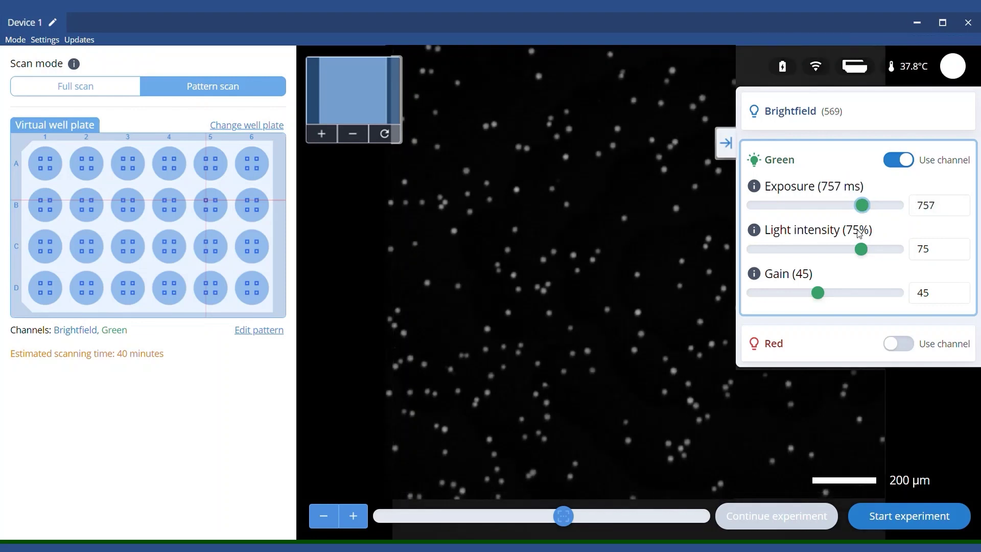
drag(866, 252, 899, 250)
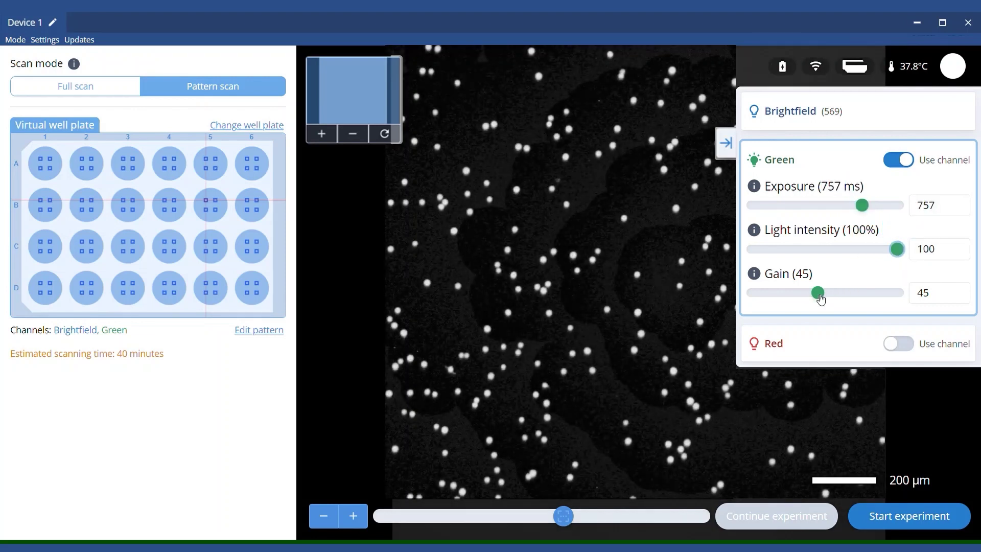
drag(821, 299, 789, 295)
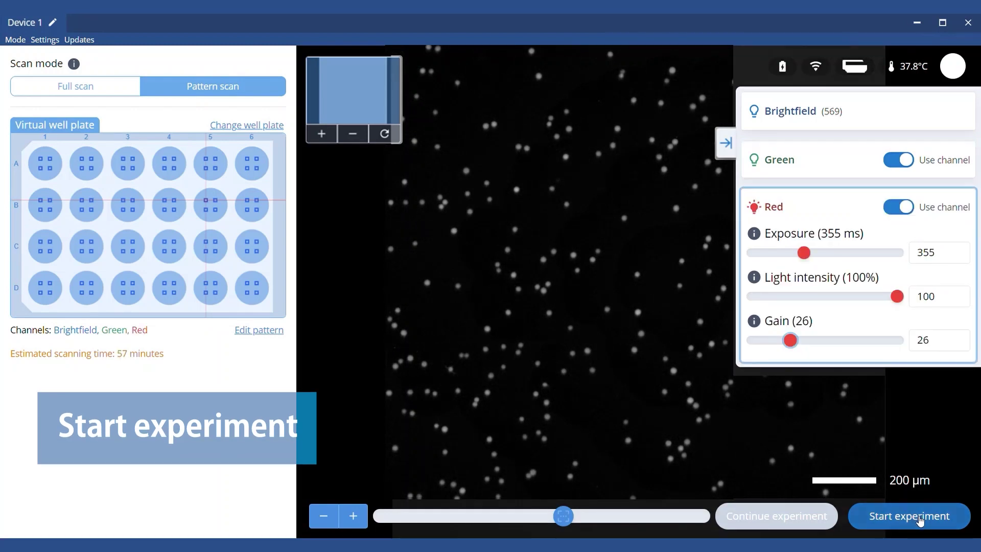
click(910, 516)
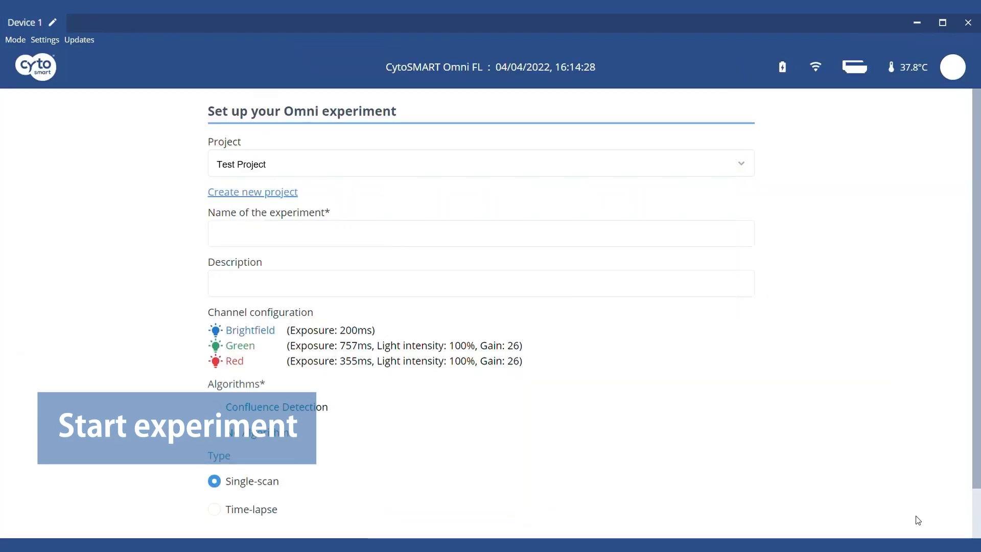
Name the experiment 'Omni FL test', describe it 'Omni FL test experiment', and choose Confluence Detection
click(742, 169)
click(613, 185)
click(366, 241)
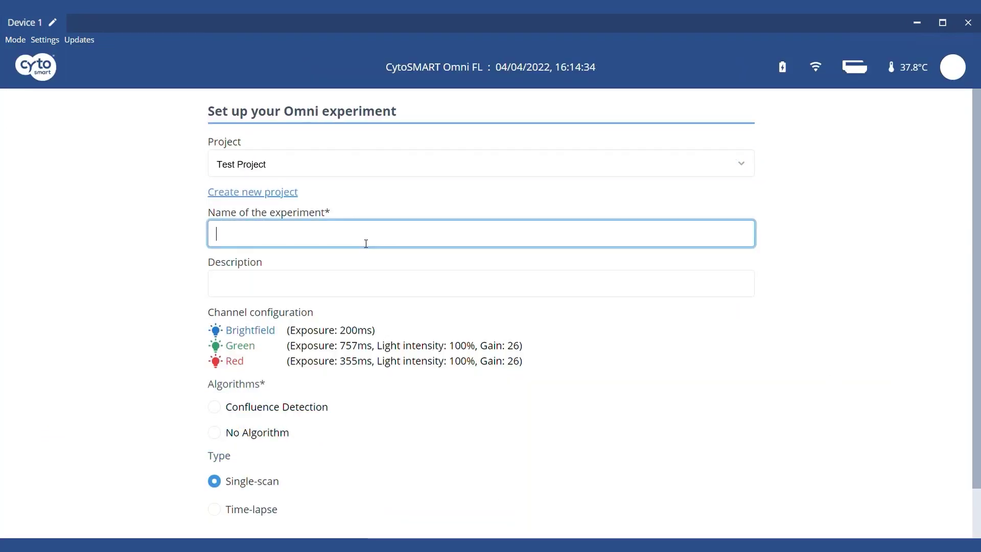
text(Omni FL test)
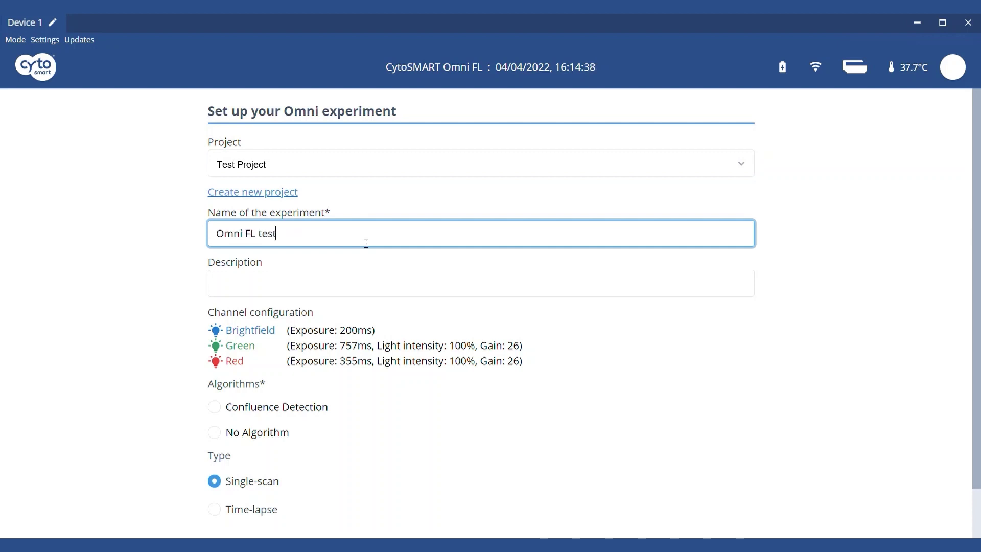
key(Tab)
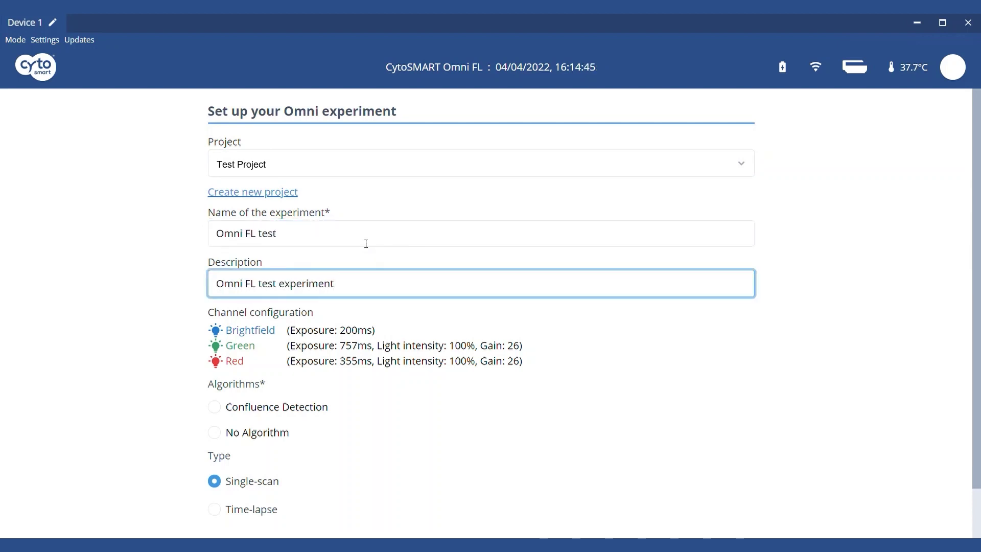
click(220, 414)
scroll(218, 415, down, 2)
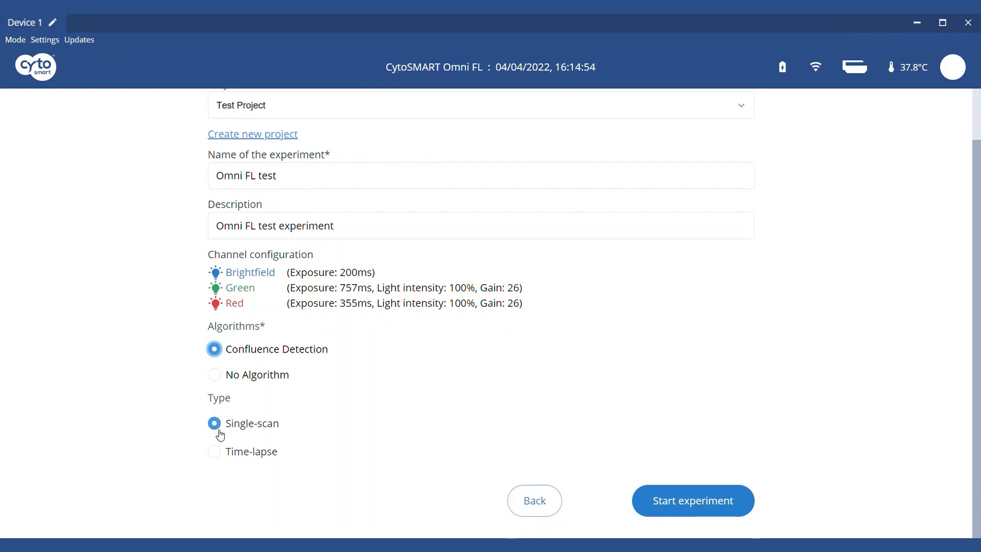
Make it a time-lapse with a 1-hour scan interval and launch it
click(217, 453)
scroll(392, 452, down, 3)
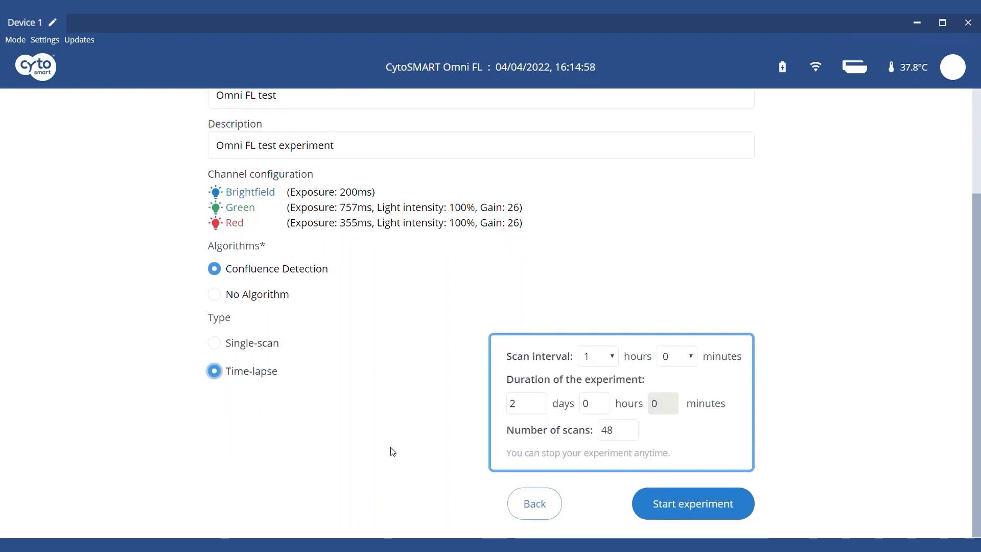
click(615, 356)
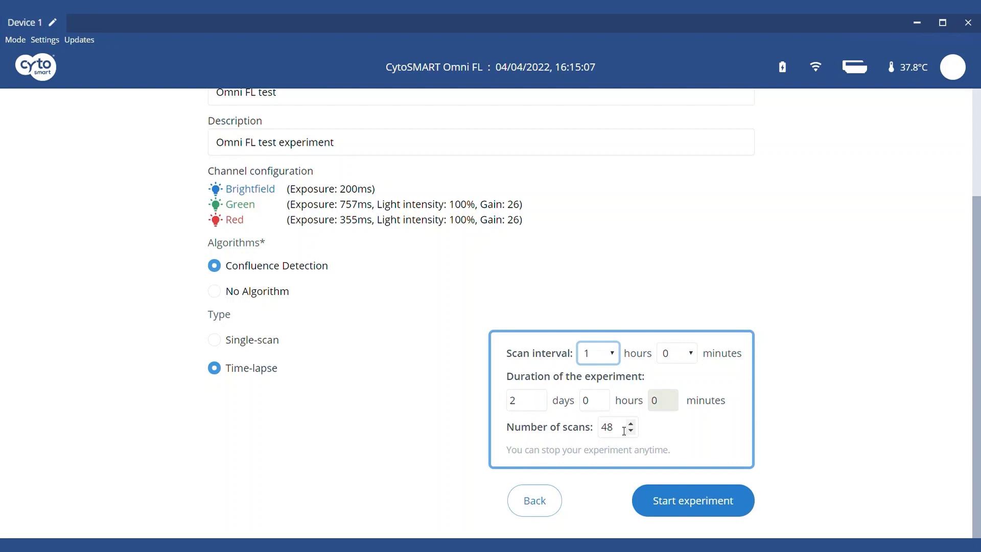
click(708, 506)
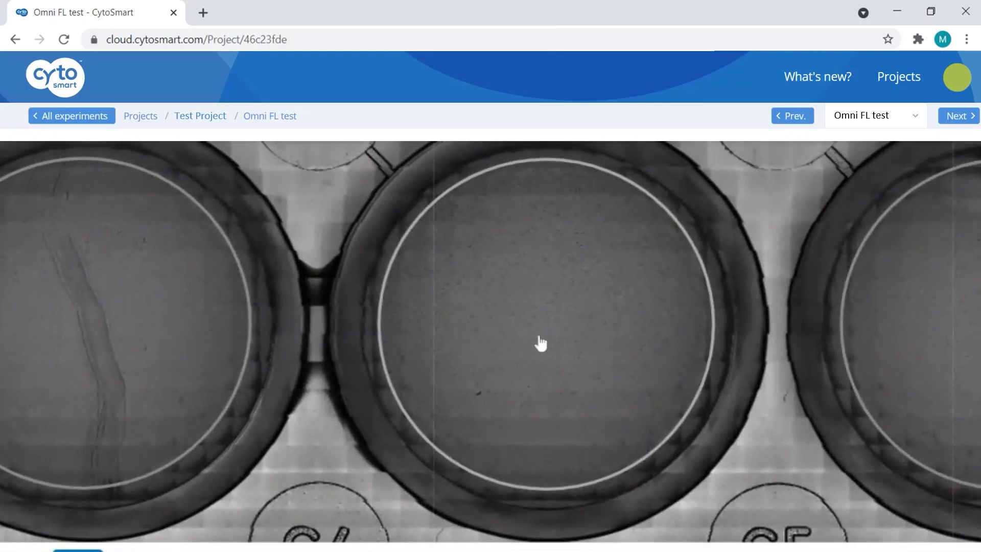
scroll(541, 341, up, 2)
scroll(543, 337, up, 2)
scroll(543, 337, up, 2)
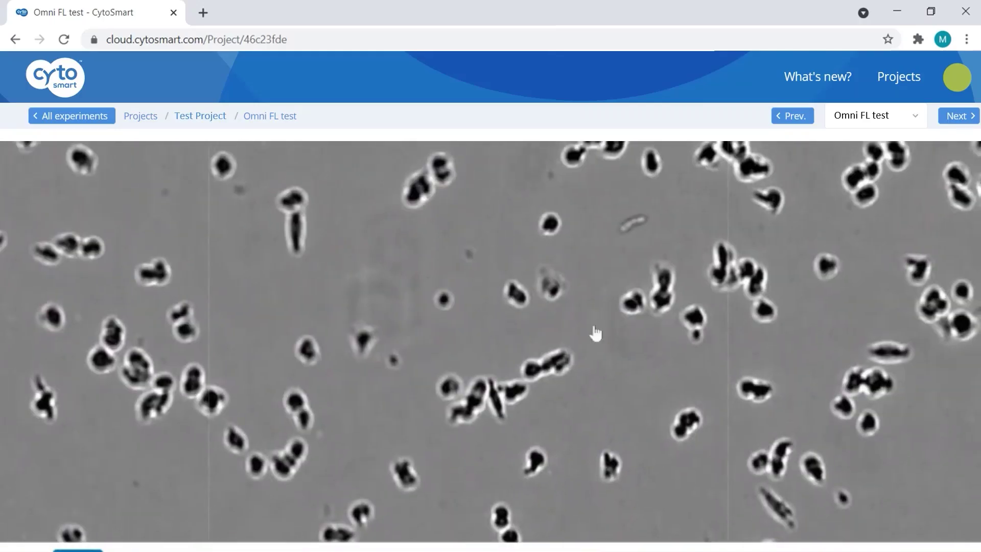
Zoom into a well of the Omni FL test scan, then back out to the plate
scroll(587, 396, down, 3)
scroll(273, 307, down, 2)
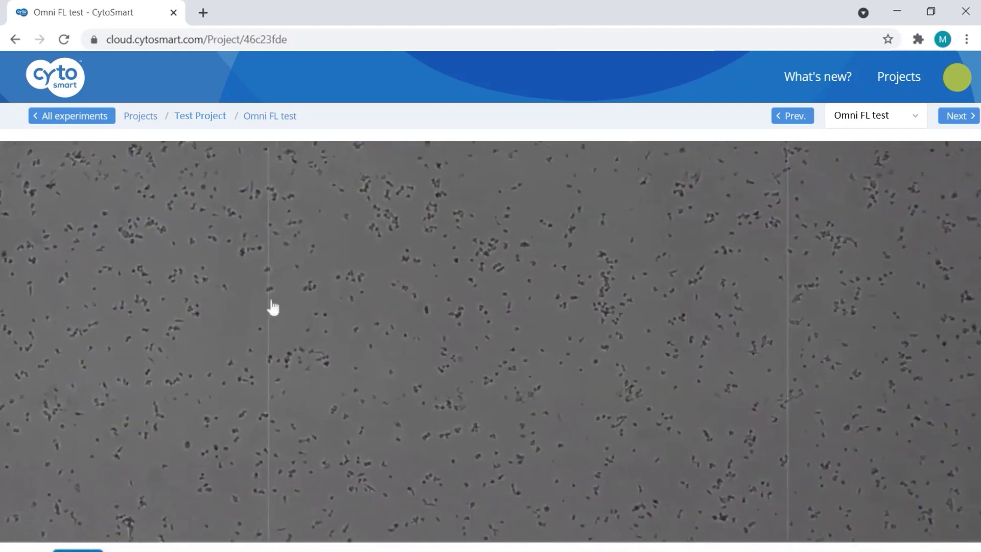
scroll(274, 307, down, 2)
scroll(631, 320, down, 3)
scroll(630, 320, down, 2)
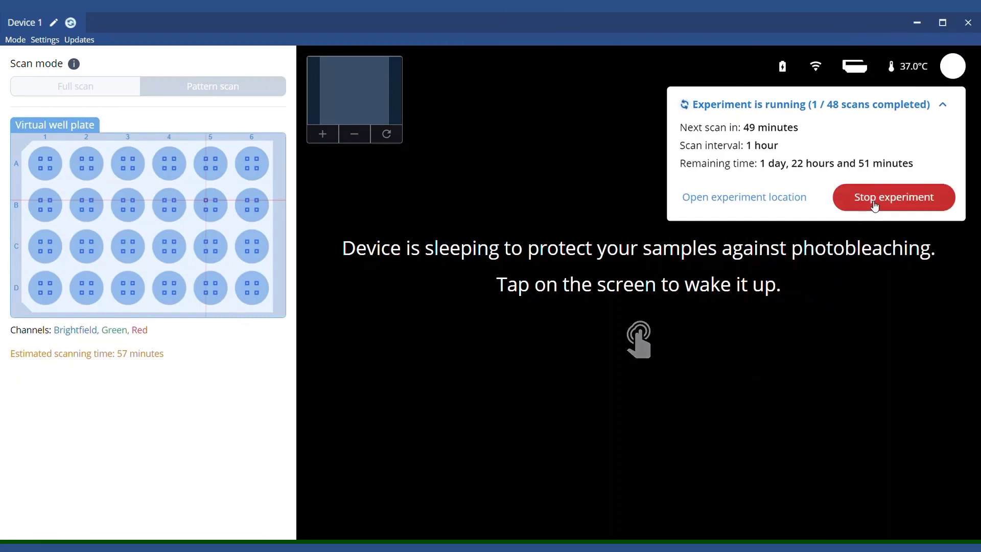
Stop and confirm ending the running experiment, then view the existing experiments list
click(874, 204)
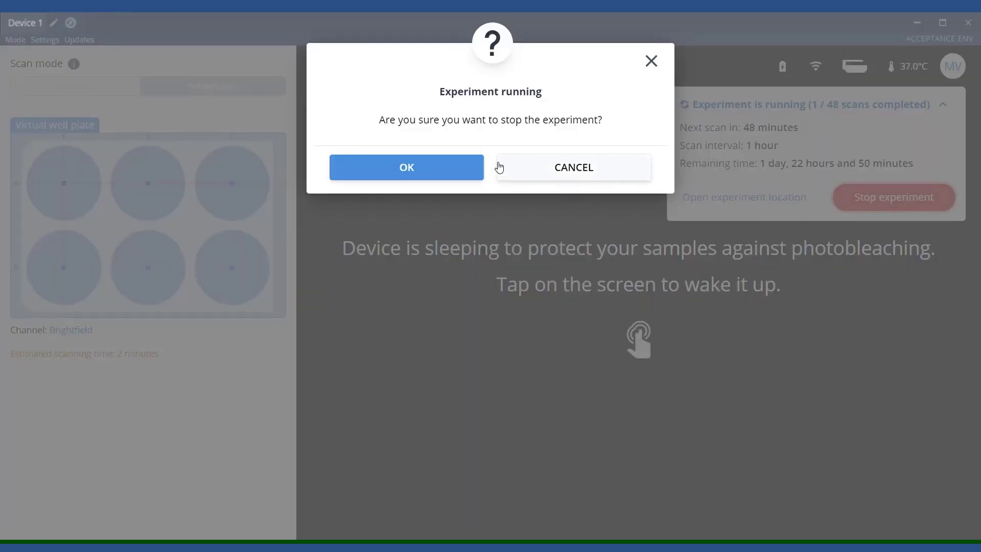
click(467, 176)
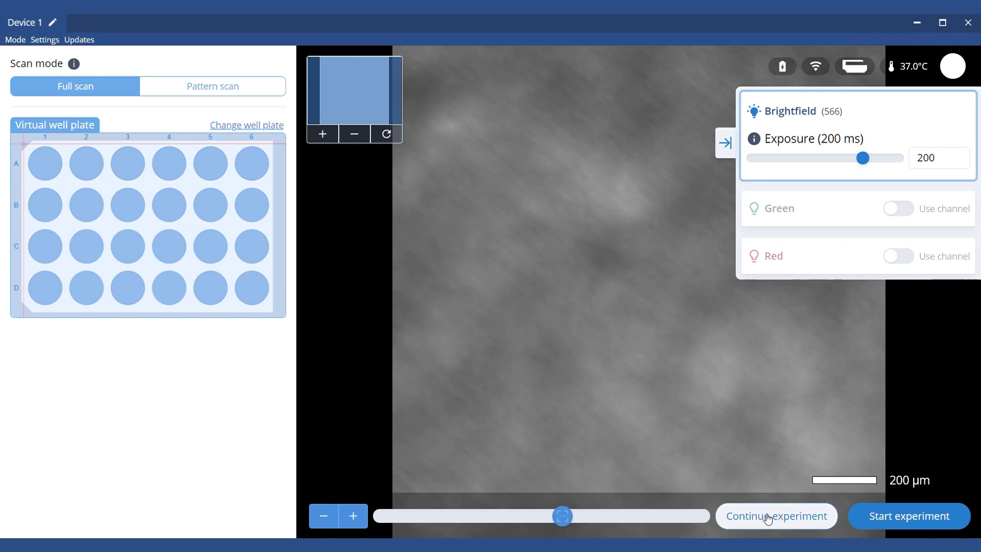
click(768, 517)
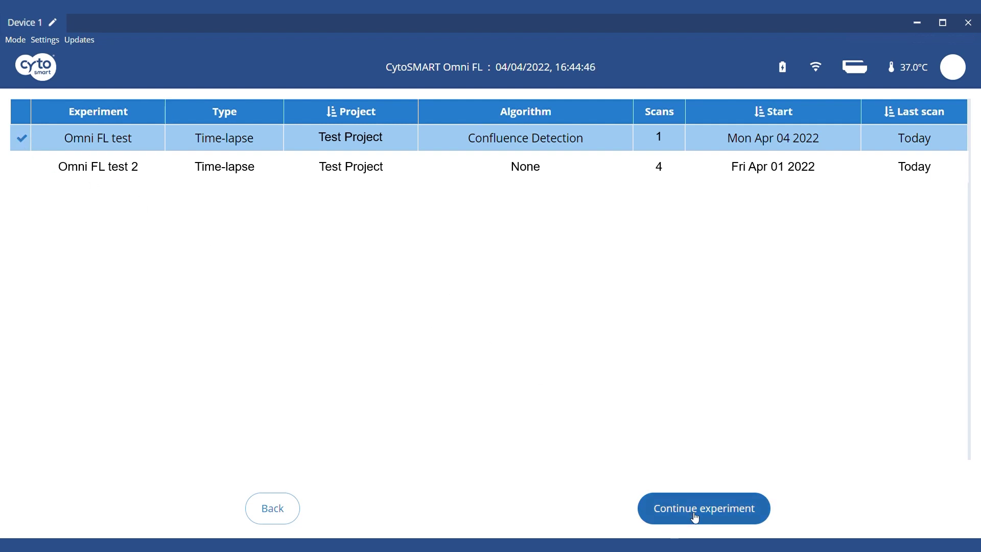
Narrow the brightfield display range to 34–108 and expand the Green channel settings
drag(779, 251, 812, 250)
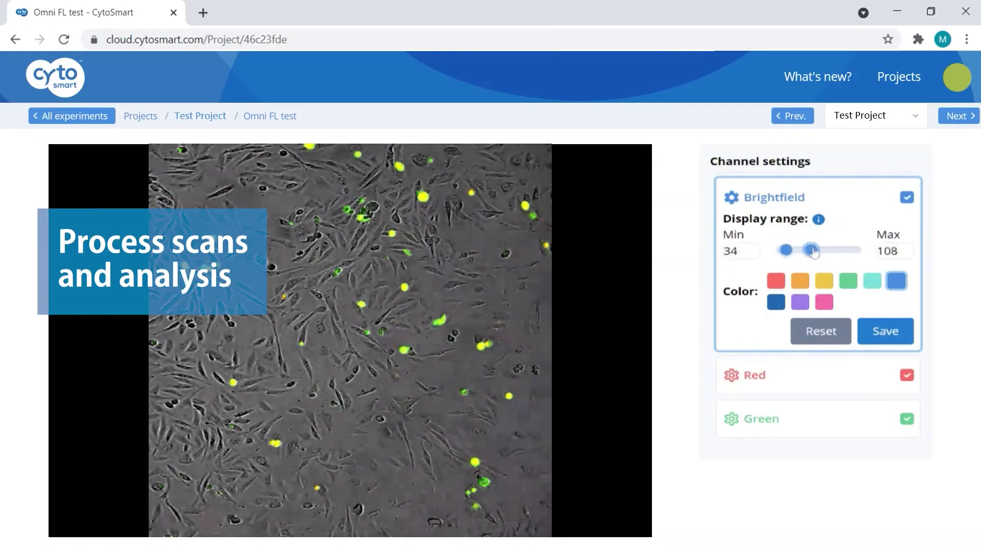
click(756, 418)
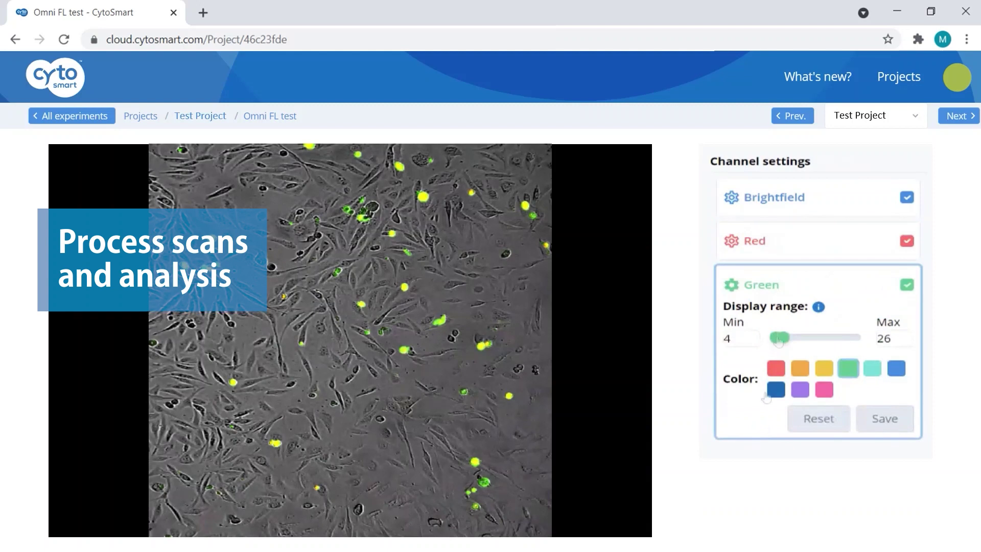